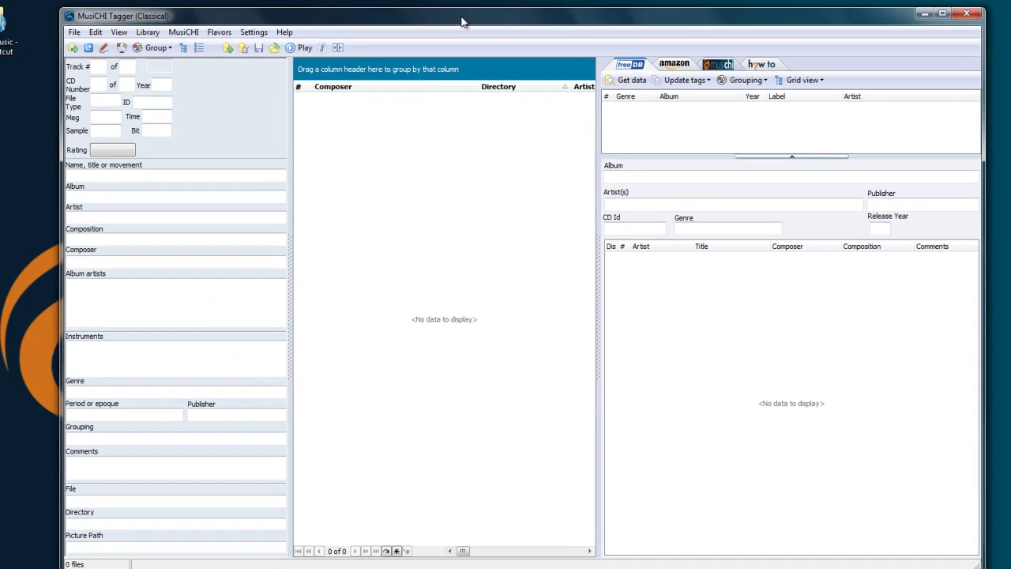
# Step: Load the 0TestMusic folder from the Raptor I (D:) drive into the MusiCHI Tagger file grid
pyautogui.moveTo(463, 21); pyautogui.dragTo(469, 17)
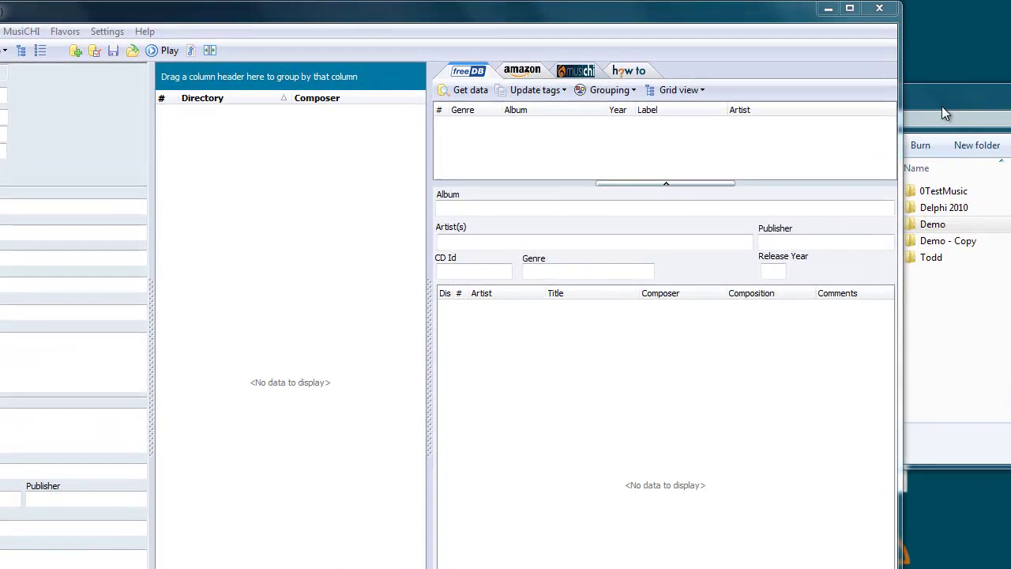
pyautogui.click(904, 154)
pyautogui.click(910, 192)
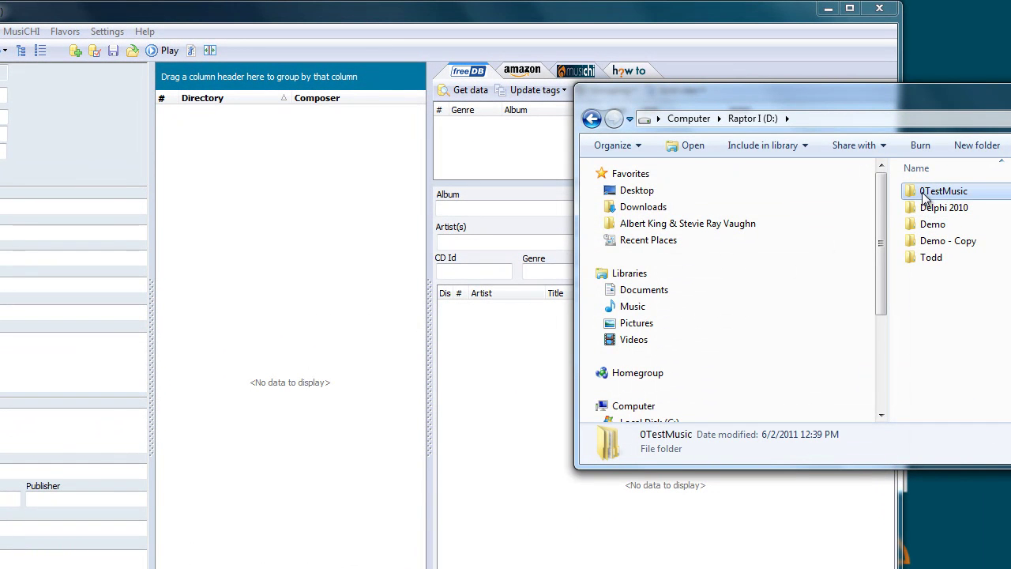
pyautogui.doubleClick(910, 193)
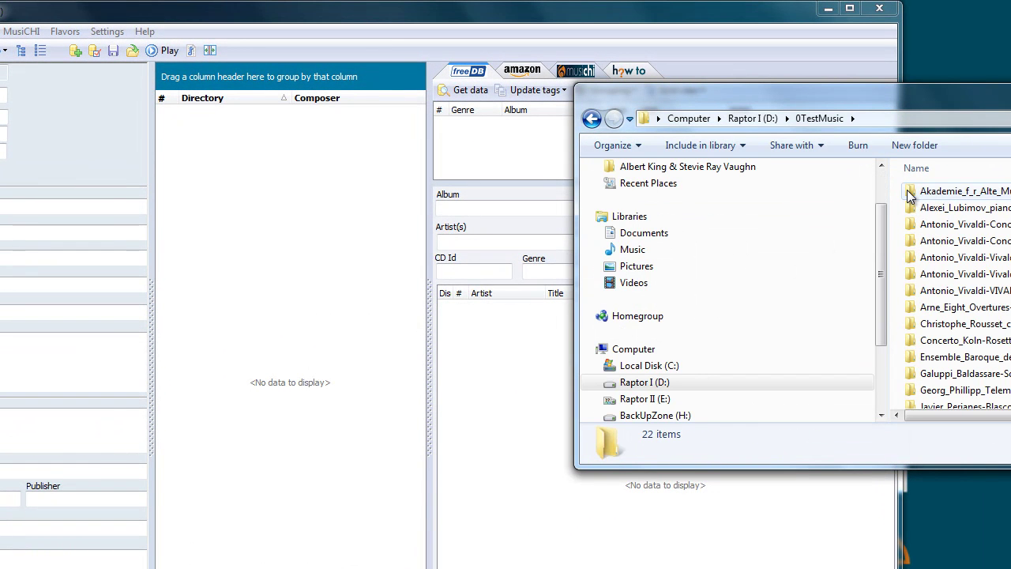
pyautogui.click(591, 119)
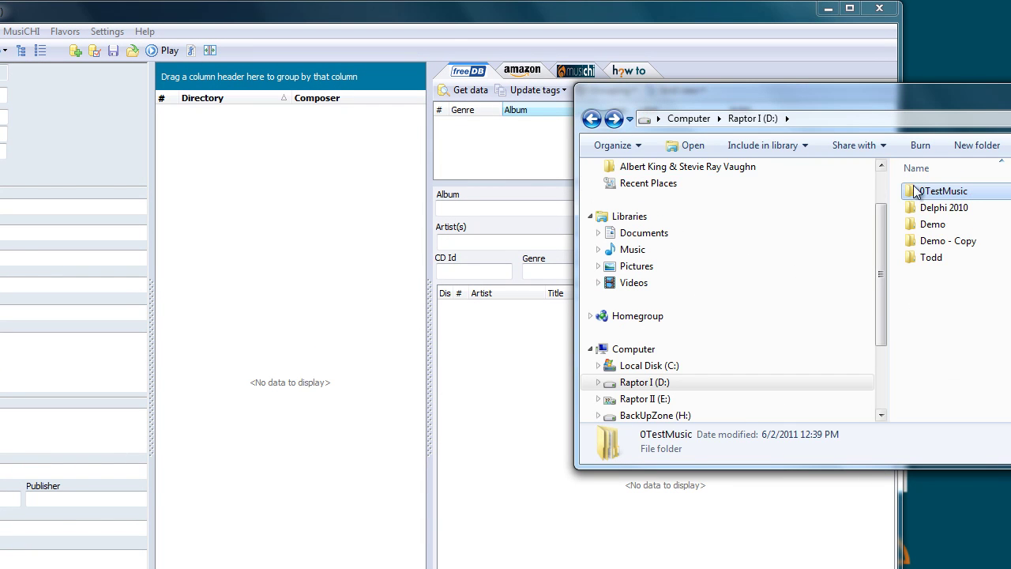
pyautogui.moveTo(912, 192); pyautogui.dragTo(293, 168)
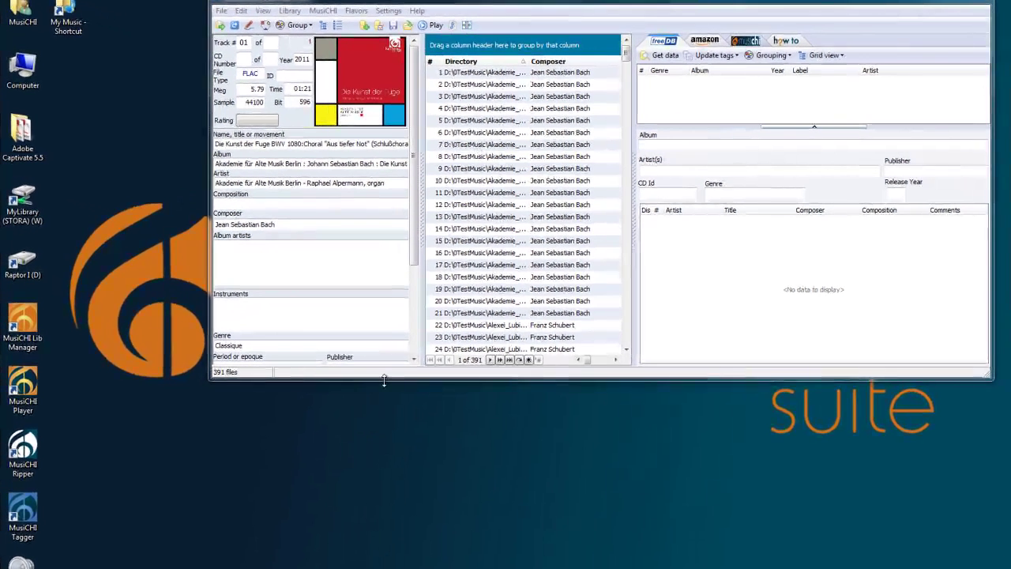
# Step: Enlarge the window's height and go through the Bach, Schubert and Vivaldi tracks to examine their tags and covers
pyautogui.moveTo(397, 357); pyautogui.dragTo(381, 542)
pyautogui.click(513, 303)
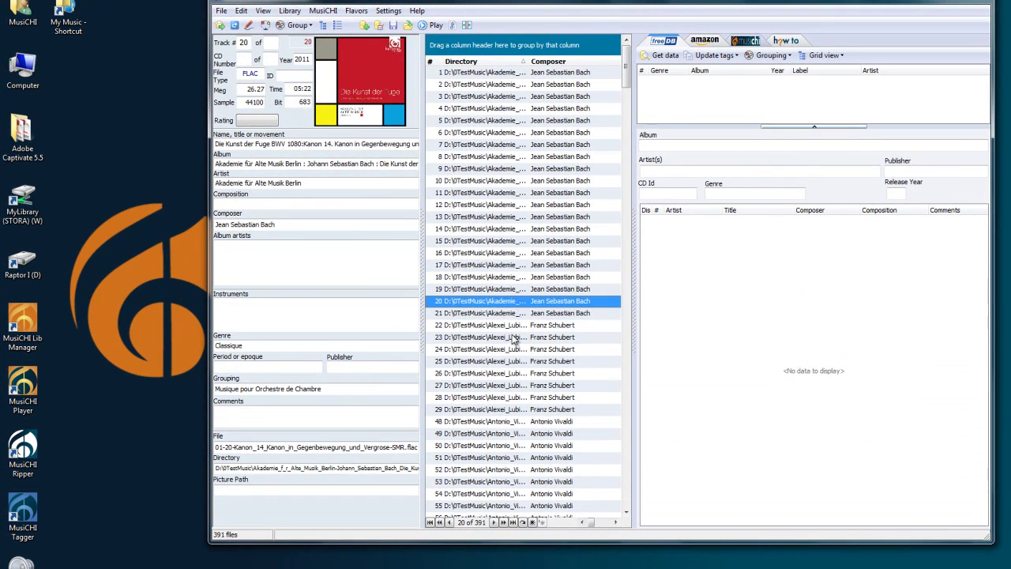
pyautogui.press('Down')
pyautogui.press('Down')
pyautogui.press('Down')
pyautogui.press('Down')
pyautogui.press('Down')
pyautogui.press('Down')
pyautogui.press('Down')
pyautogui.press('Down')
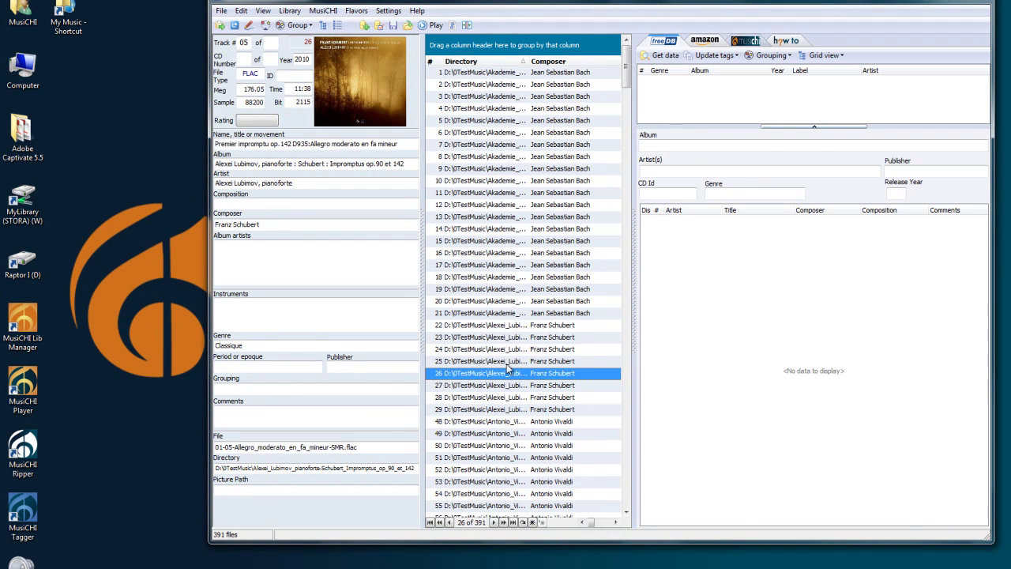
pyautogui.press('Down')
pyautogui.press('Down')
pyautogui.press('Down')
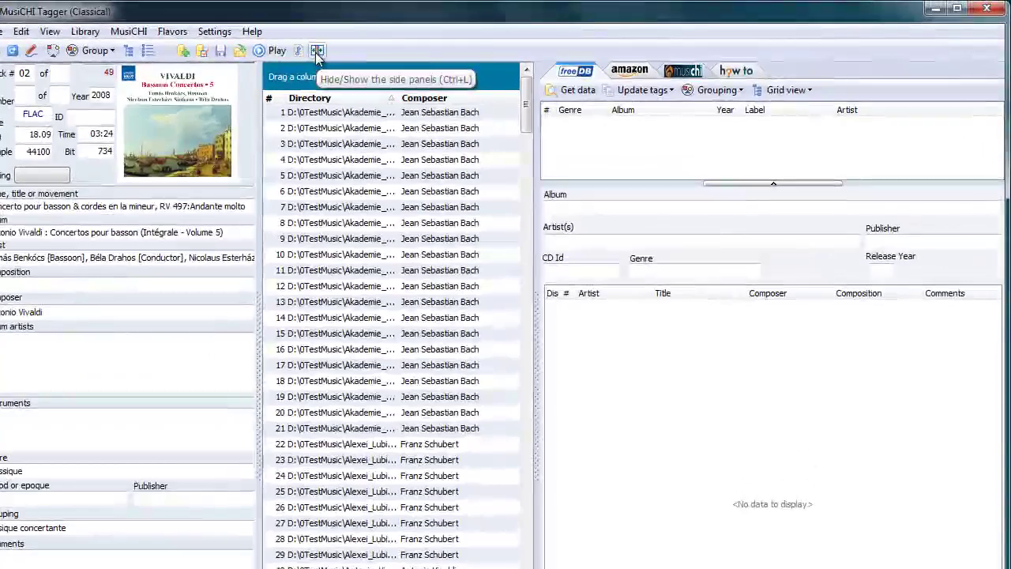
# Step: With the side panels temporarily hidden, limit the grid columns to Album, Track # and Name, title or movement
pyautogui.click(317, 52)
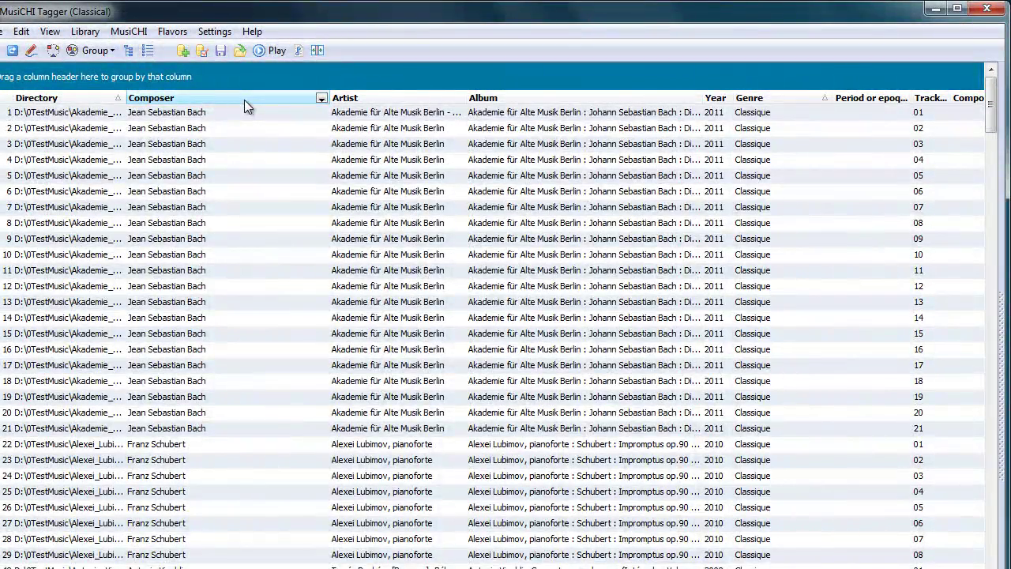
pyautogui.rightClick(245, 101)
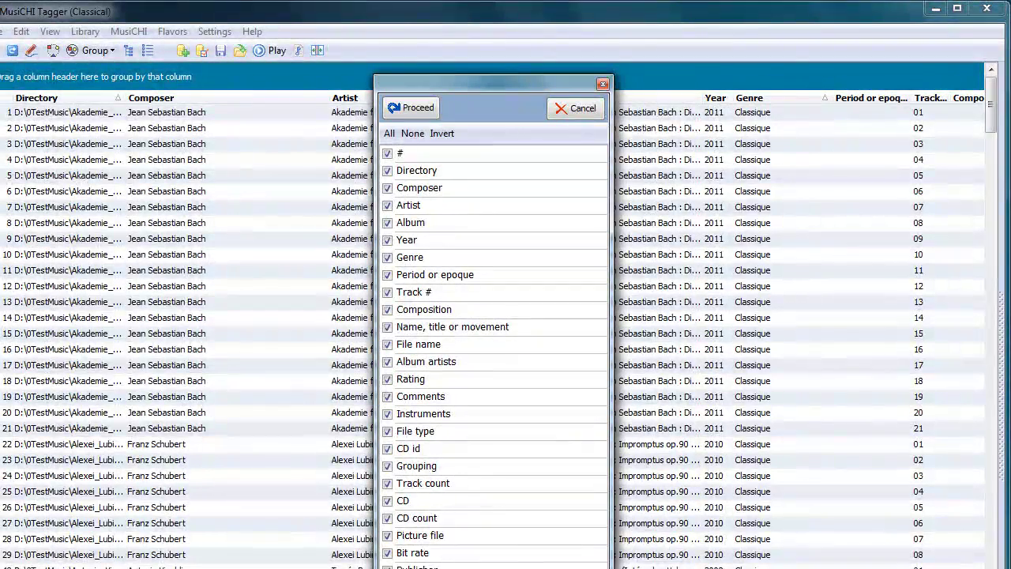
pyautogui.click(412, 133)
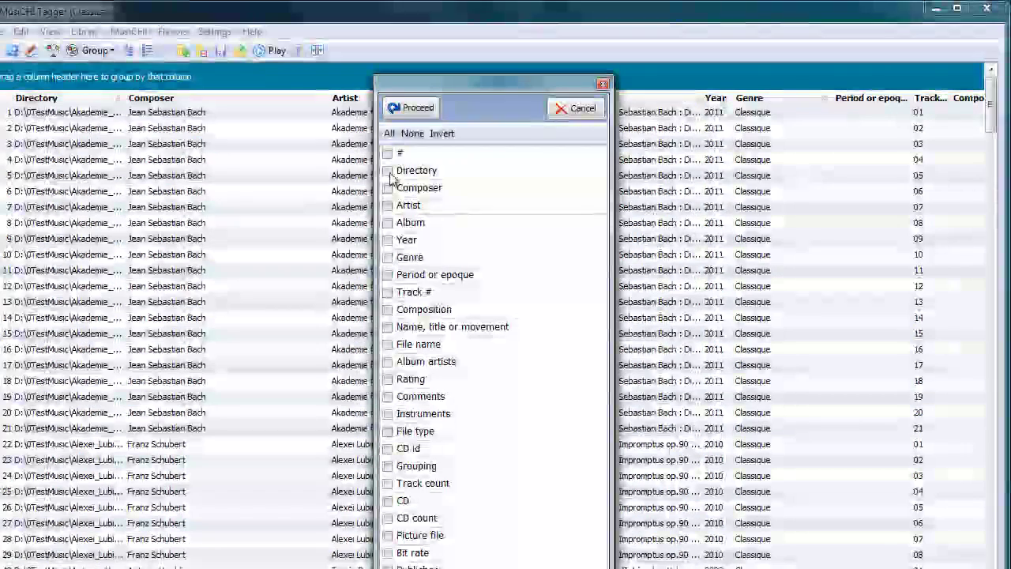
pyautogui.click(388, 293)
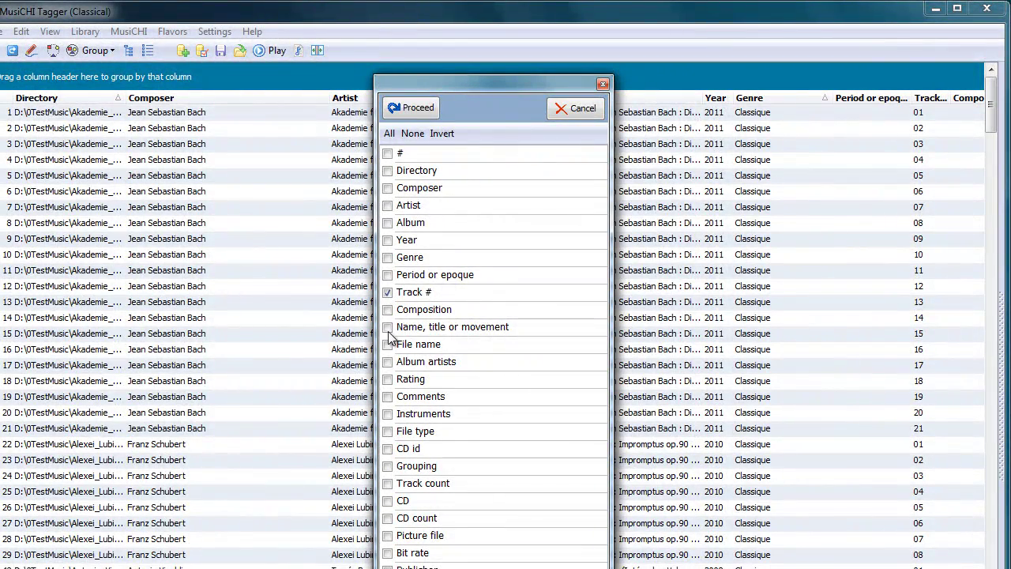
pyautogui.click(388, 327)
pyautogui.click(387, 223)
pyautogui.click(411, 110)
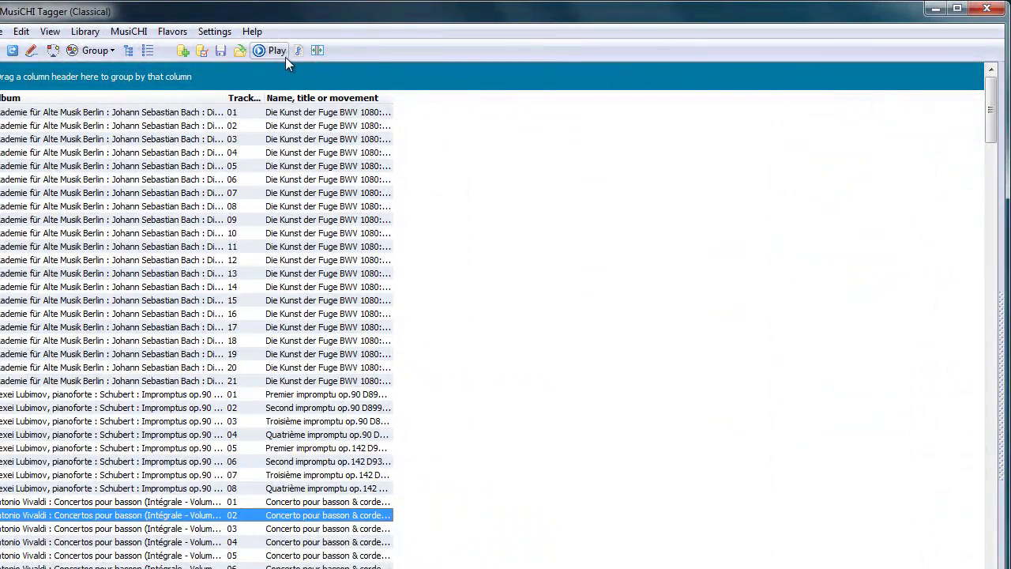
pyautogui.click(317, 50)
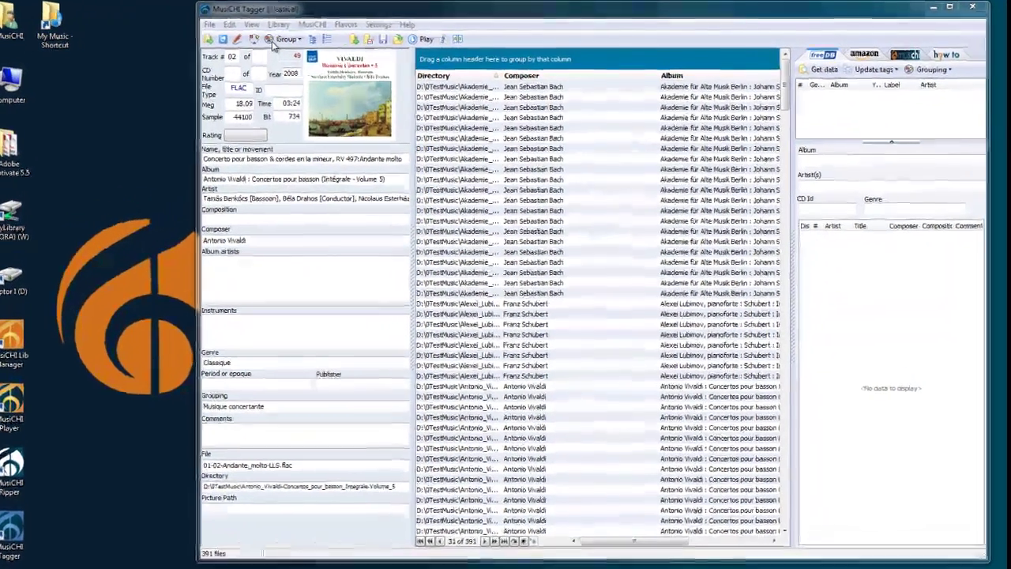
# Step: Group the files by Directory, and regroup them by Composer > Genre > Composition
pyautogui.click(303, 39)
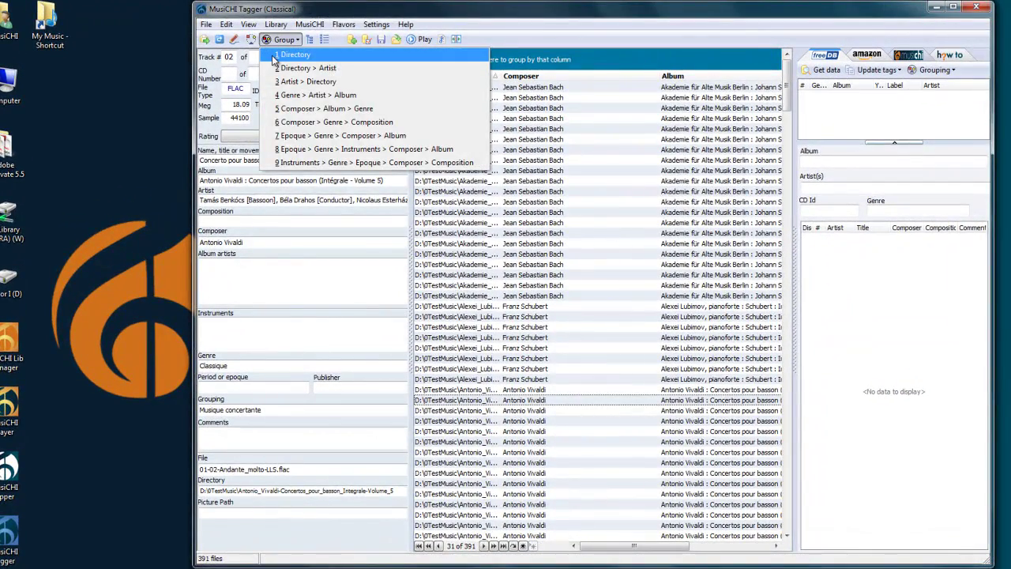
pyautogui.click(292, 54)
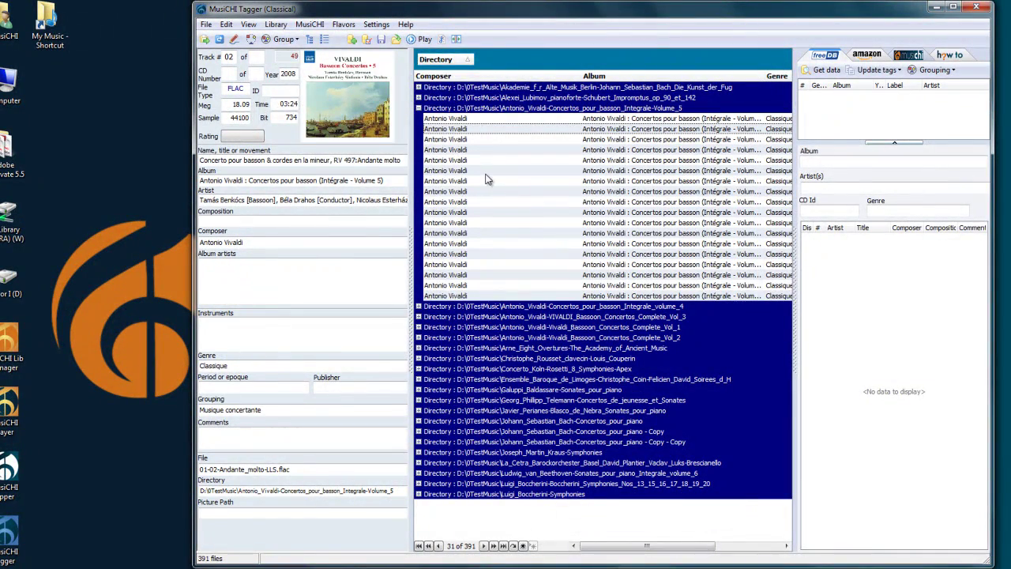
pyautogui.click(284, 40)
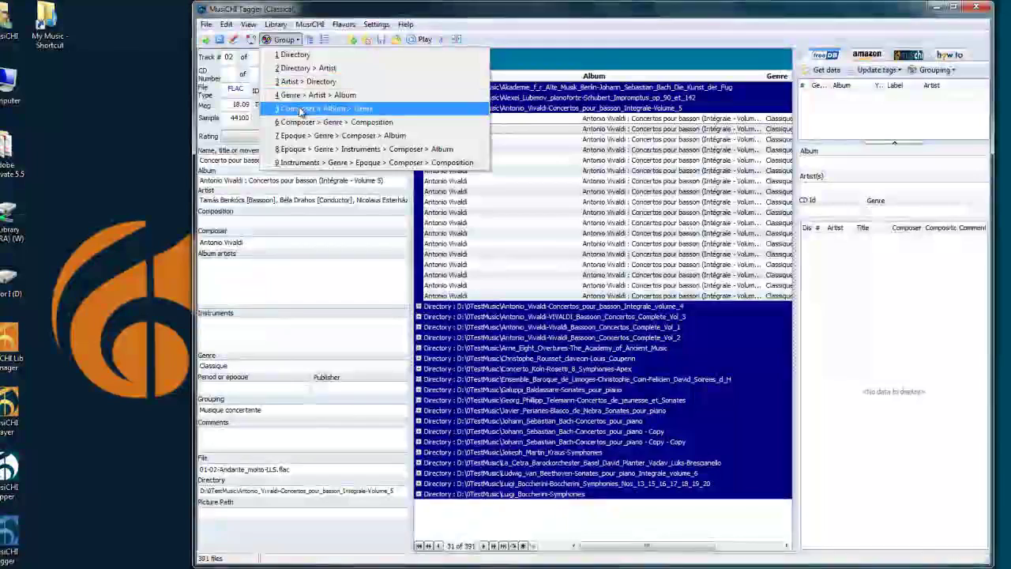
pyautogui.click(293, 122)
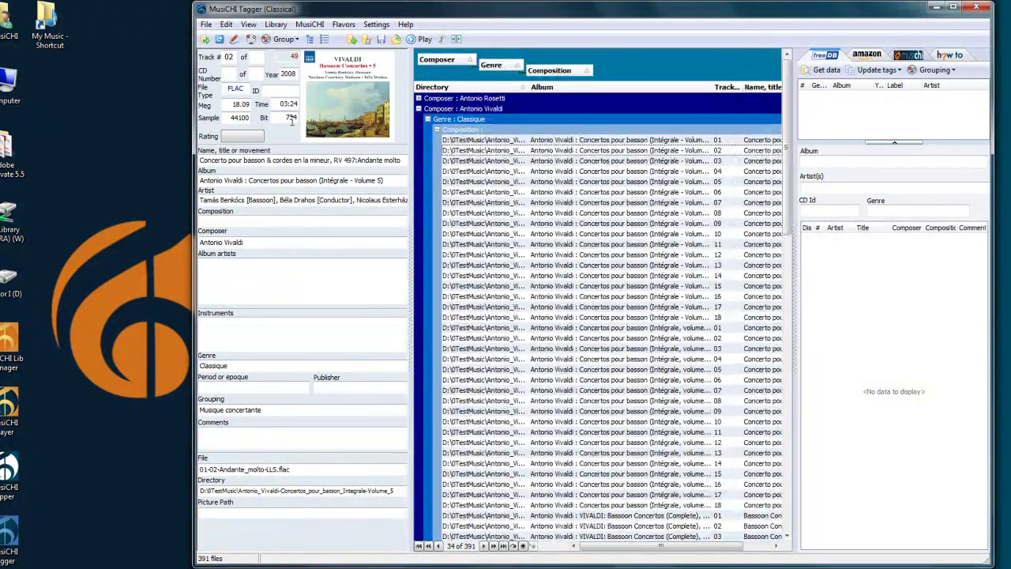
# Step: Expand and contract all the composer groups, and ungroup the columns
pyautogui.click(436, 129)
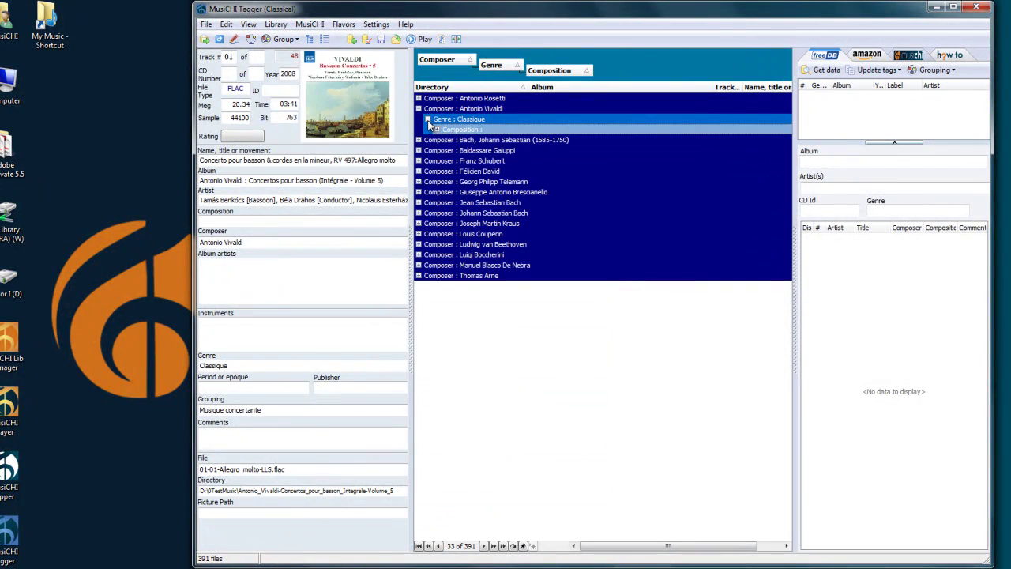
pyautogui.click(311, 39)
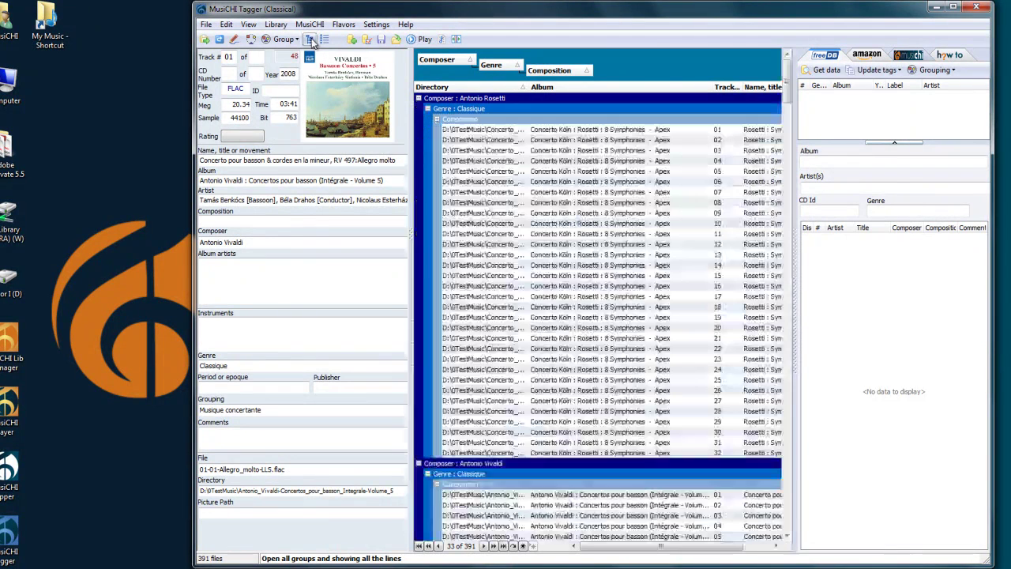
pyautogui.click(324, 41)
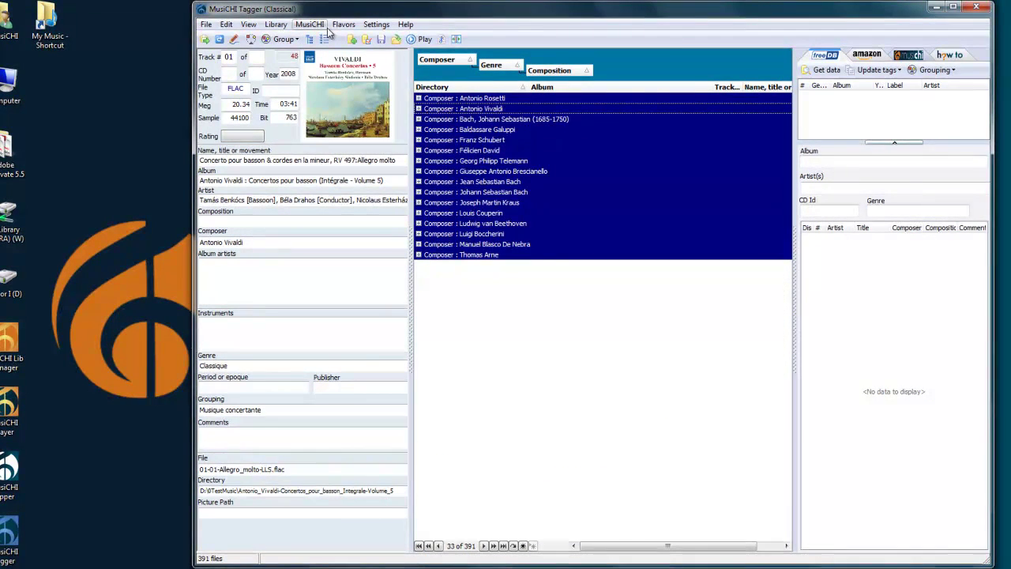
pyautogui.click(252, 41)
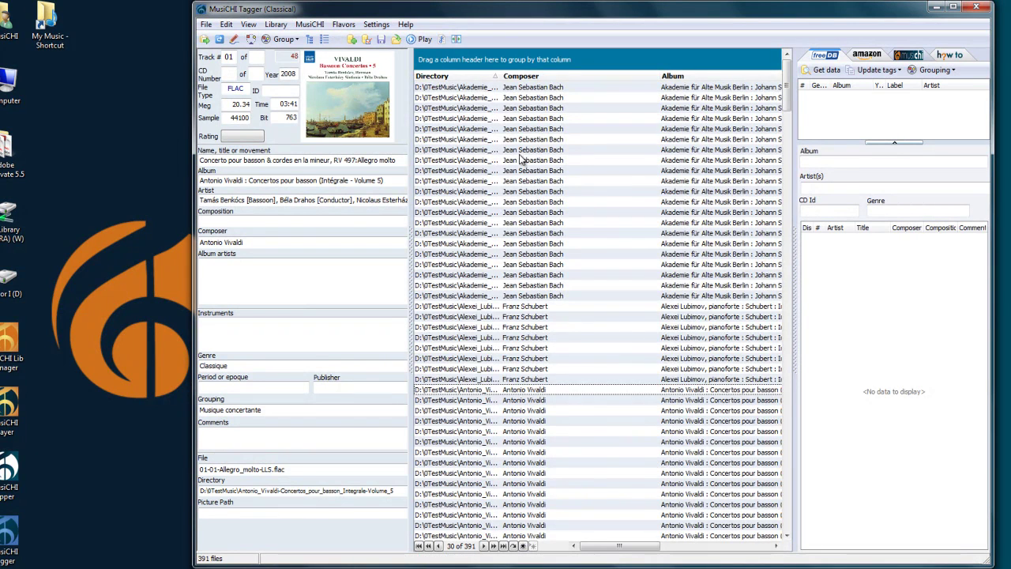
pyautogui.rightClick(546, 161)
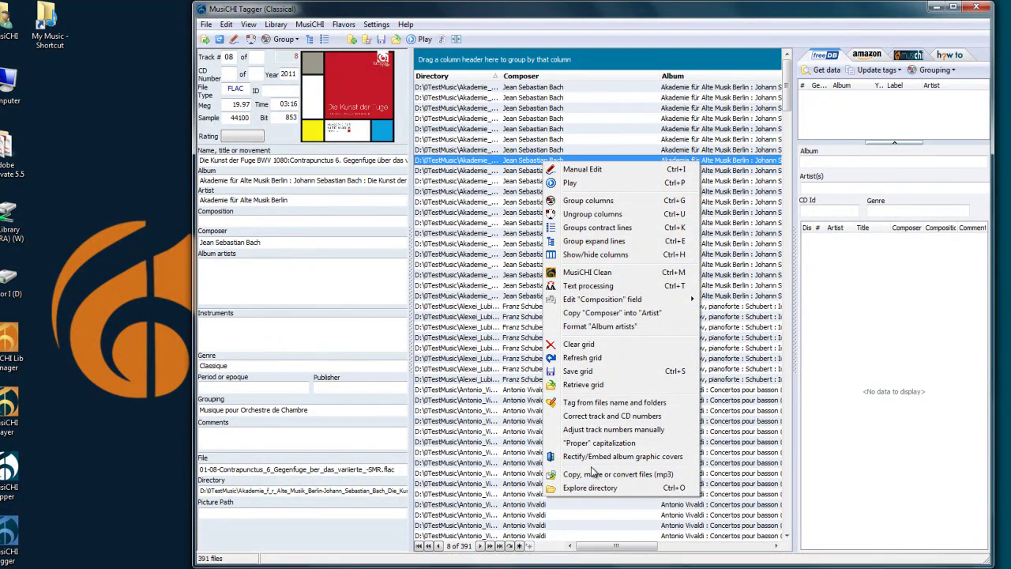
pyautogui.click(486, 60)
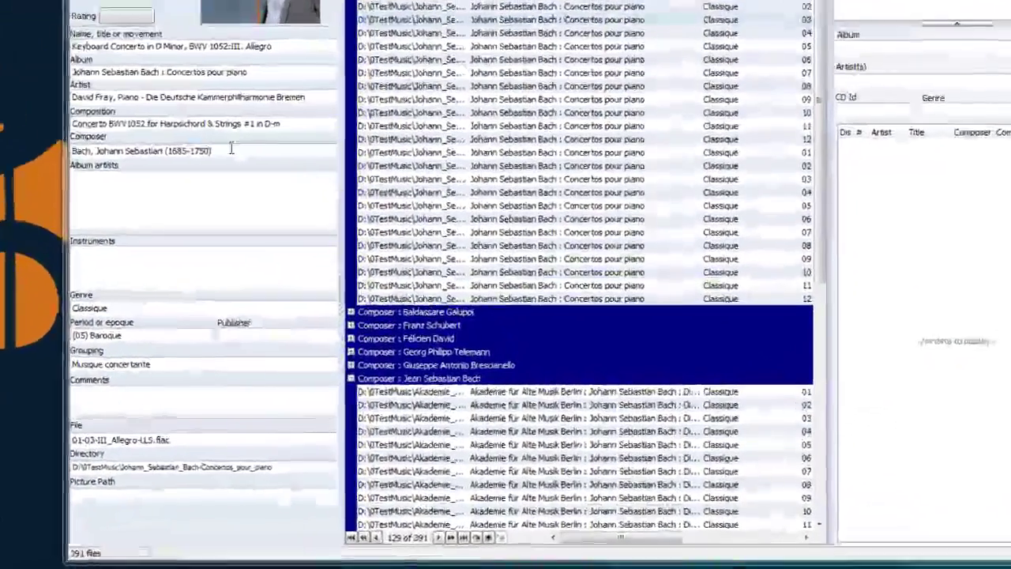
# Step: Copy the composer value "Bach, Johann Sebastian (1685-1750)" from the keyboard concerto track's tags
pyautogui.moveTo(342, 218); pyautogui.dragTo(244, 217)
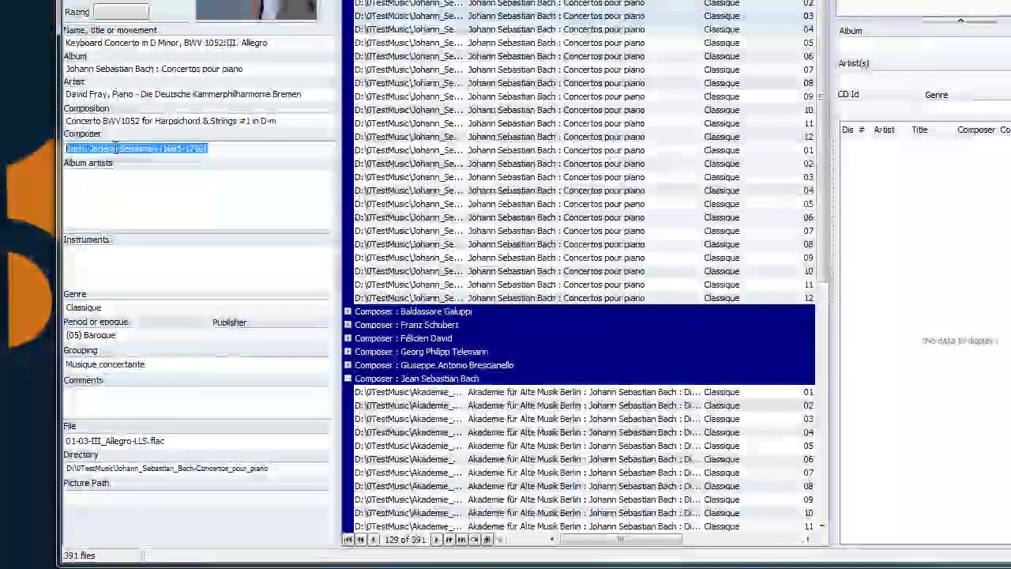
pyautogui.rightClick(116, 151)
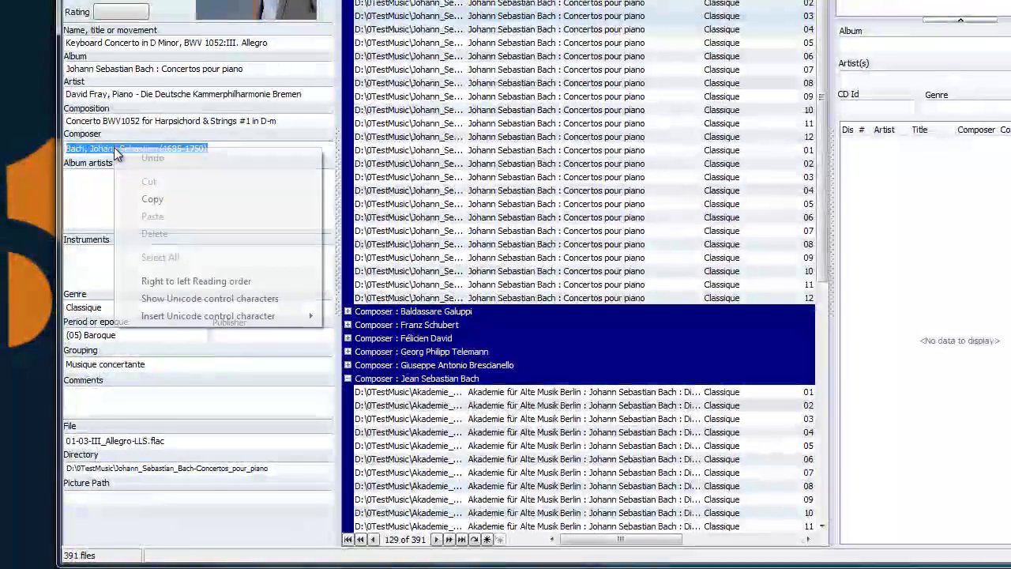
pyautogui.click(143, 198)
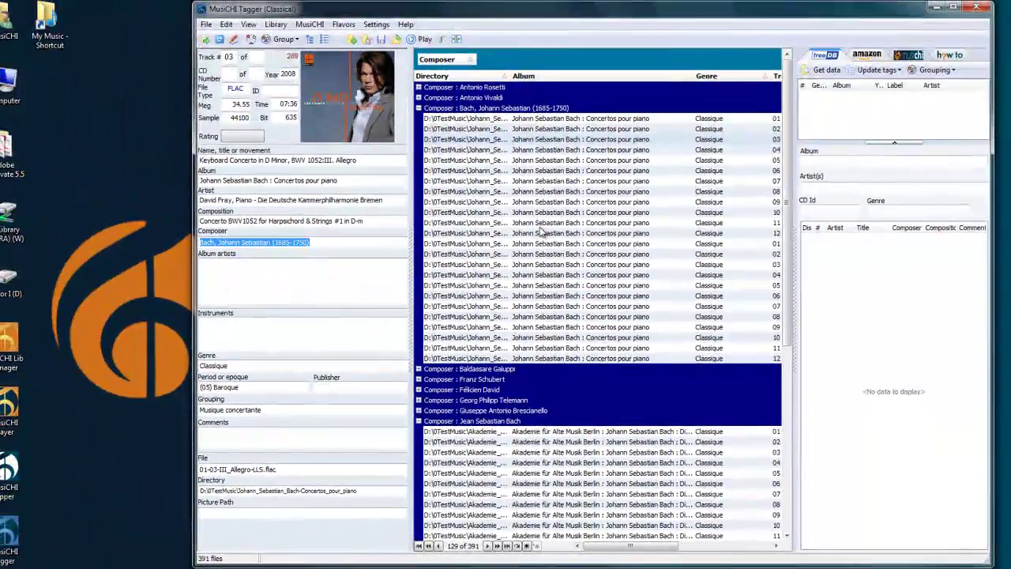
# Step: Select the tracks grouped under Jean Sebastian Bach and Johann Sebastian Bach, leaving the second group's heading out of the selection
pyautogui.click(542, 228)
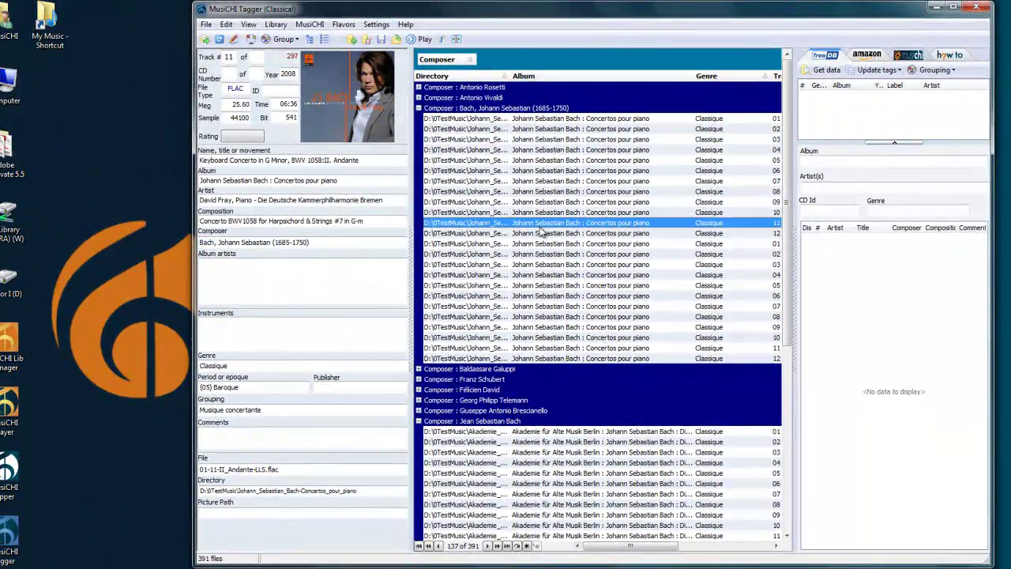
pyautogui.scroll(-7, 541, 237)
pyautogui.click(534, 223)
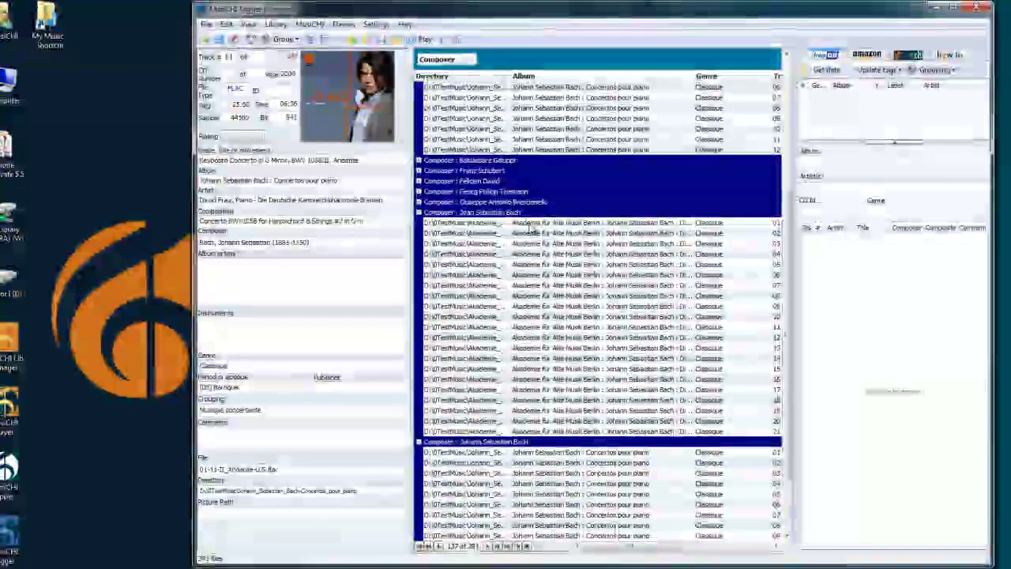
pyautogui.scroll(-3, 576, 467)
pyautogui.keyDown('shift'); pyautogui.click(577, 472); pyautogui.keyUp('shift')
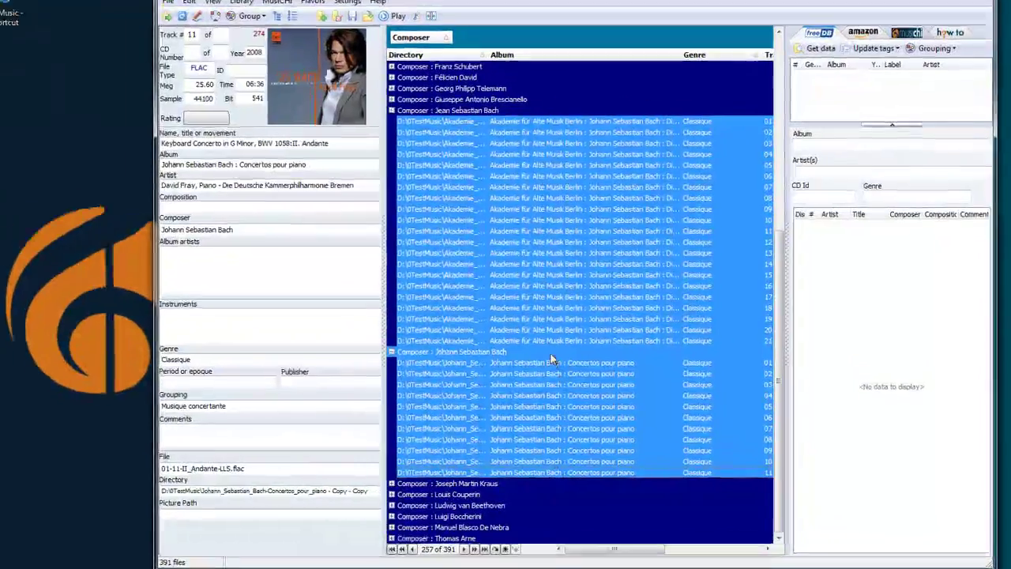
pyautogui.click(569, 360)
pyautogui.click(465, 323)
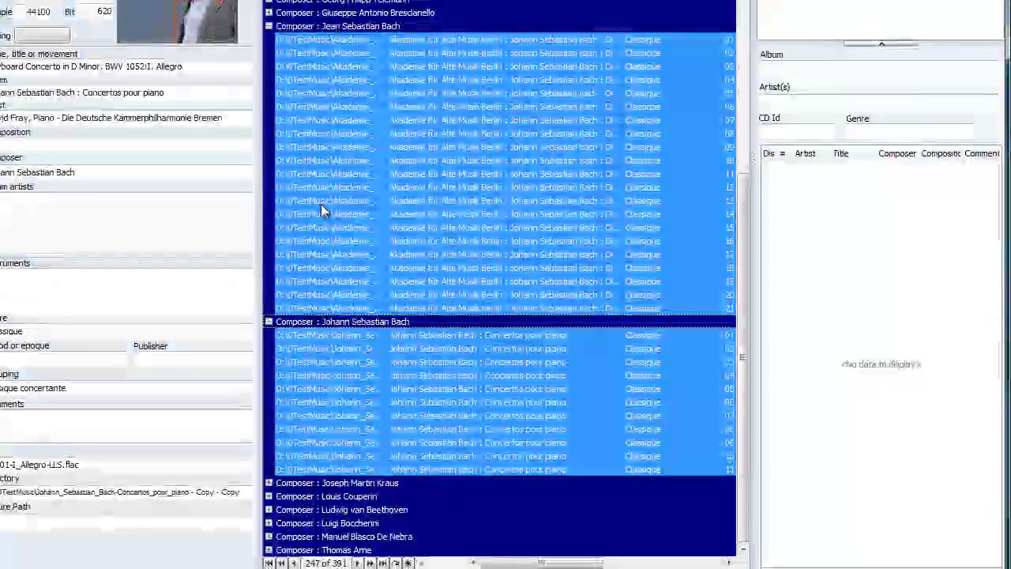
# Step: Set the composer of the selected tracks to "Bach, Johann Sebastian (1685-1750)" with a multiple-file manual edit, and save the tags
pyautogui.rightClick(322, 207)
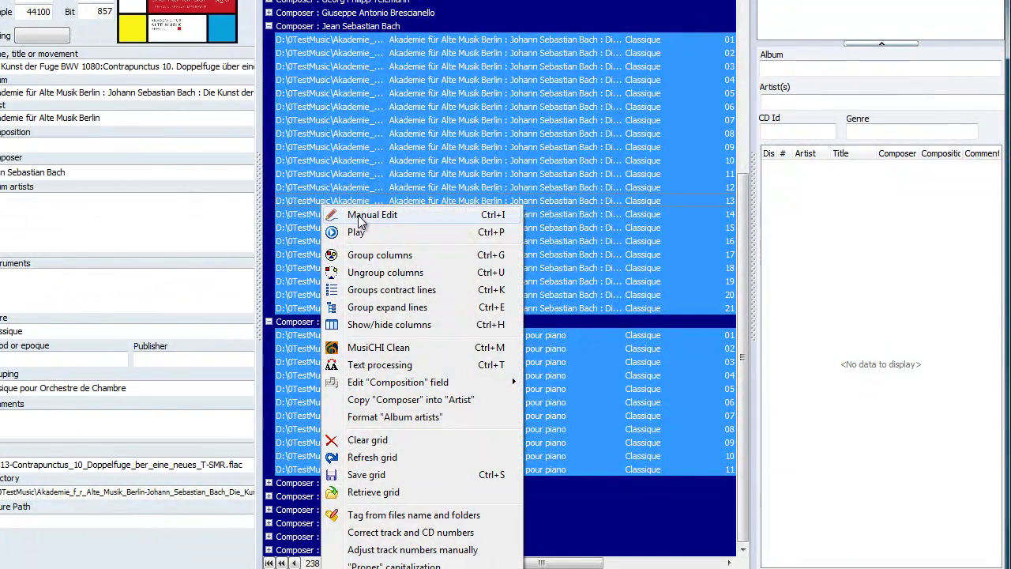
pyautogui.click(360, 216)
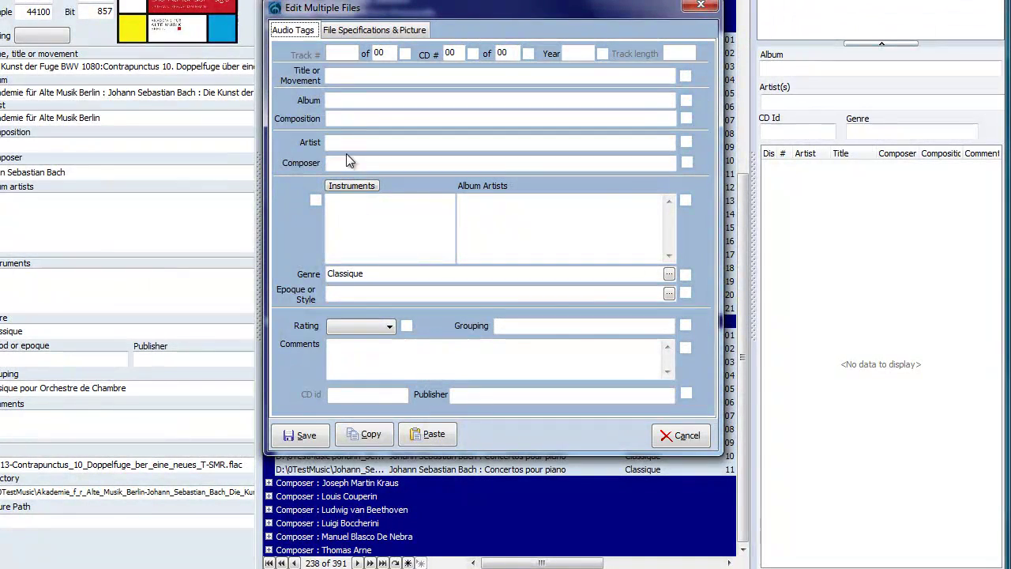
pyautogui.click(347, 164)
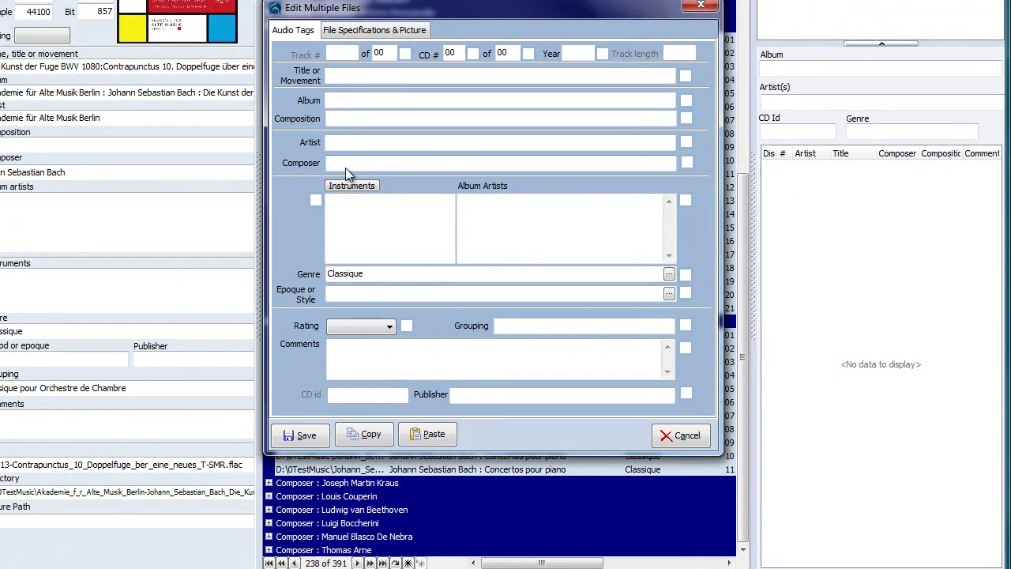
pyautogui.hotkey('ctrl', 'v')
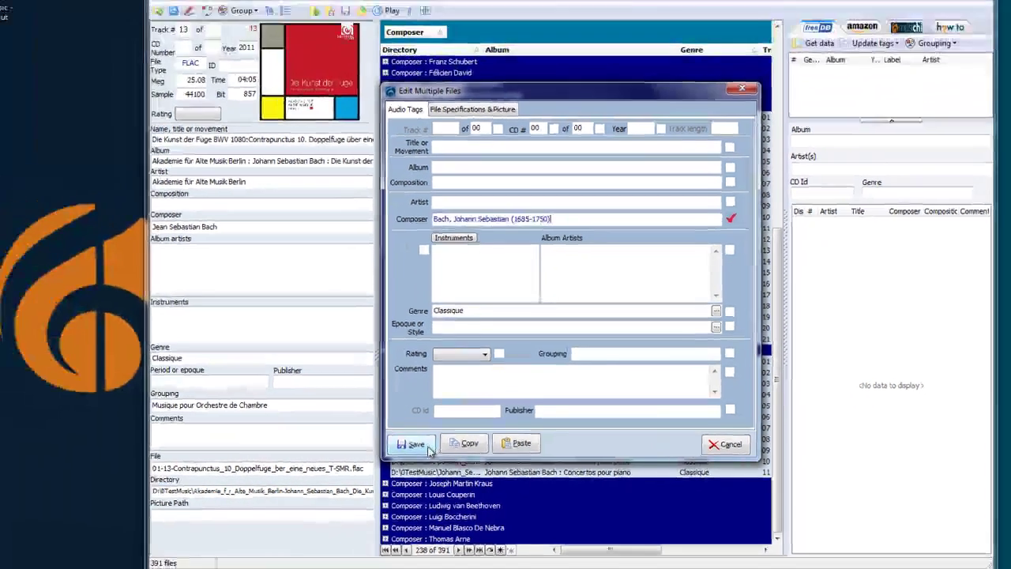
pyautogui.click(426, 446)
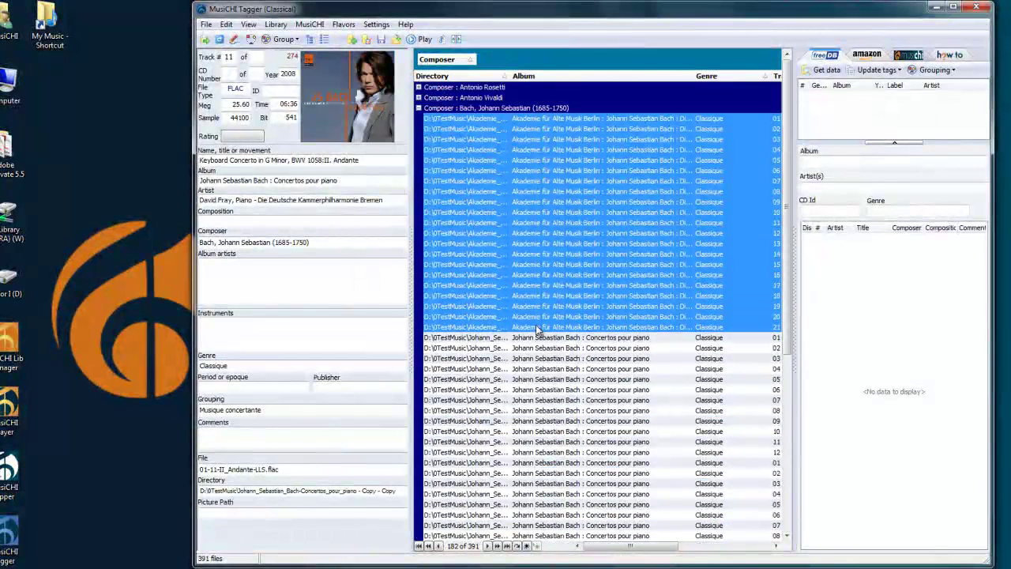
# Step: Collapse and expand the unified Bach, Johann Sebastian (1685-1750) composer group to check its tracks
pyautogui.click(419, 108)
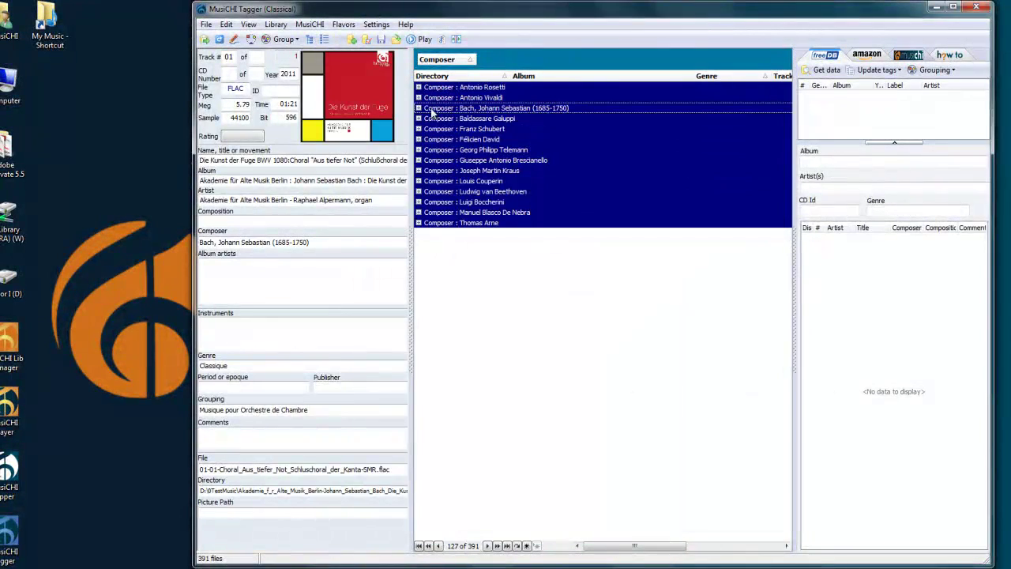
pyautogui.click(418, 108)
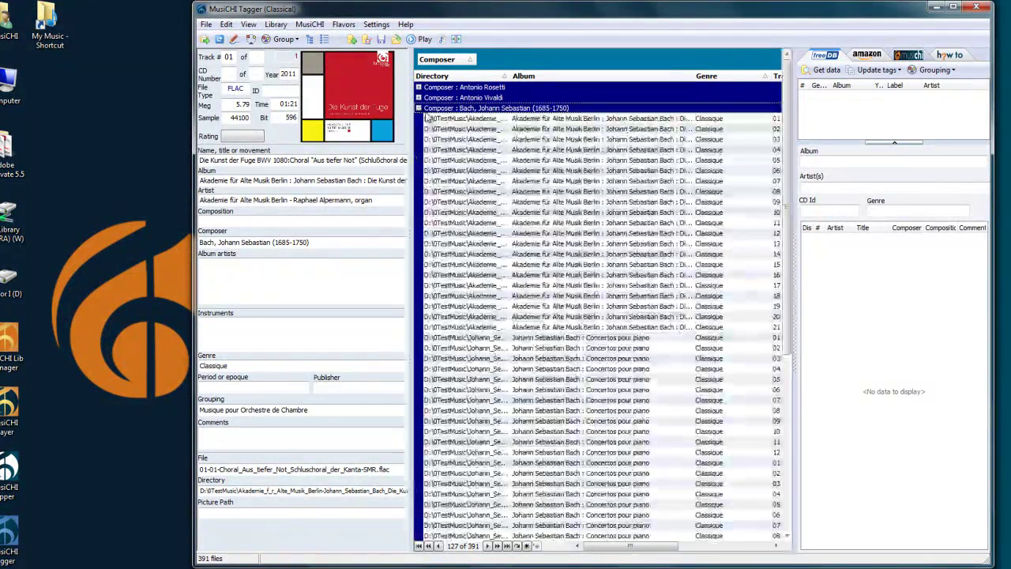
pyautogui.click(419, 108)
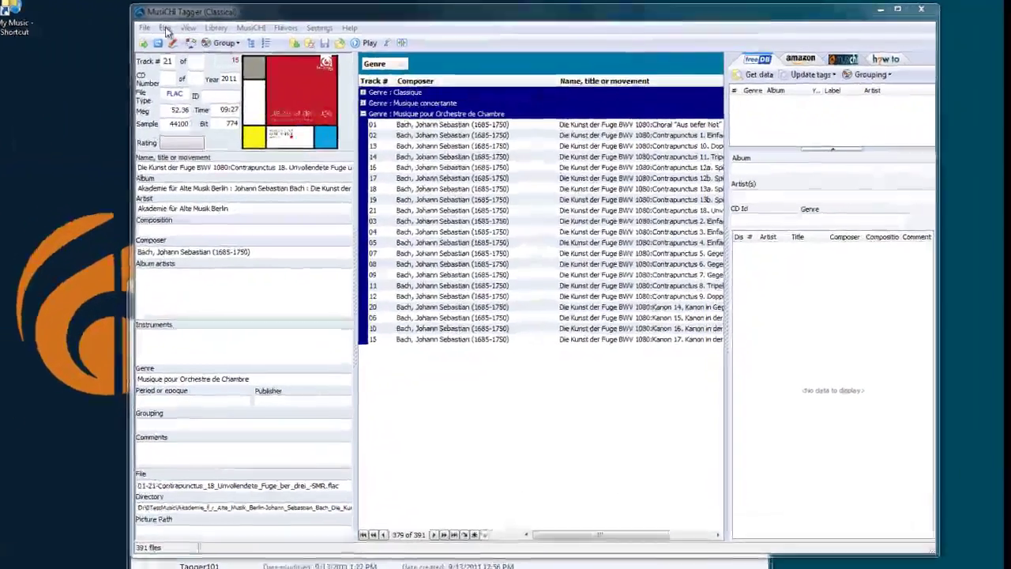
# Step: Set the genre of all tracks in the Musique pour Orchestre de Chambre group to the Chamber Music genre Octet, and save
pyautogui.click(235, 39)
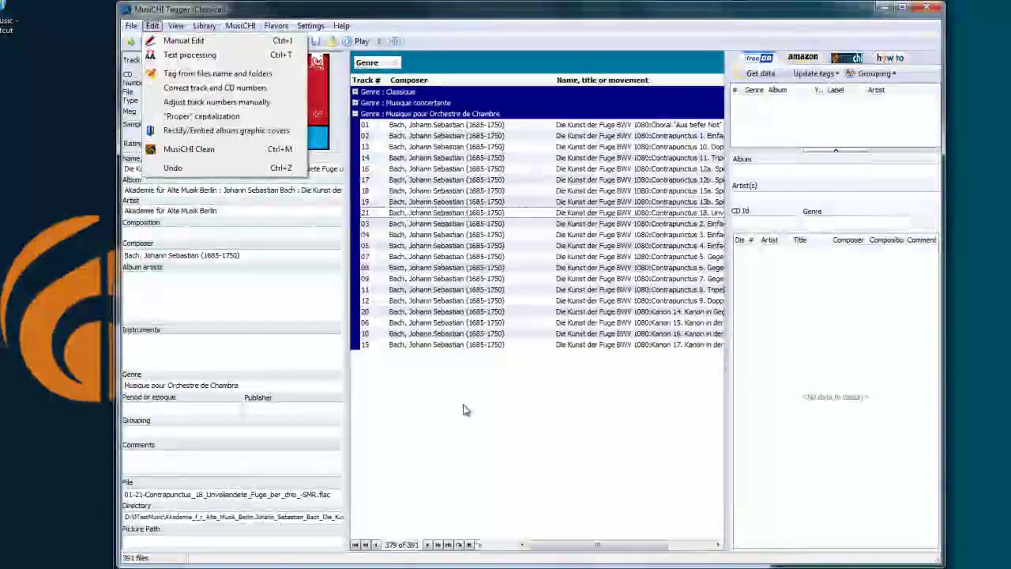
pyautogui.click(451, 404)
pyautogui.click(406, 131)
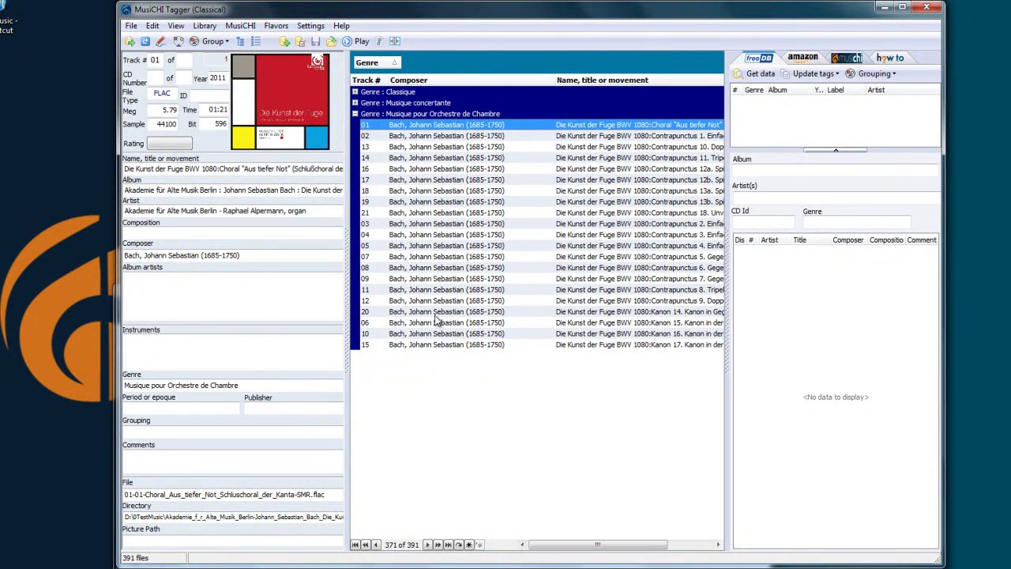
pyautogui.keyDown('shift'); pyautogui.click(439, 345); pyautogui.keyUp('shift')
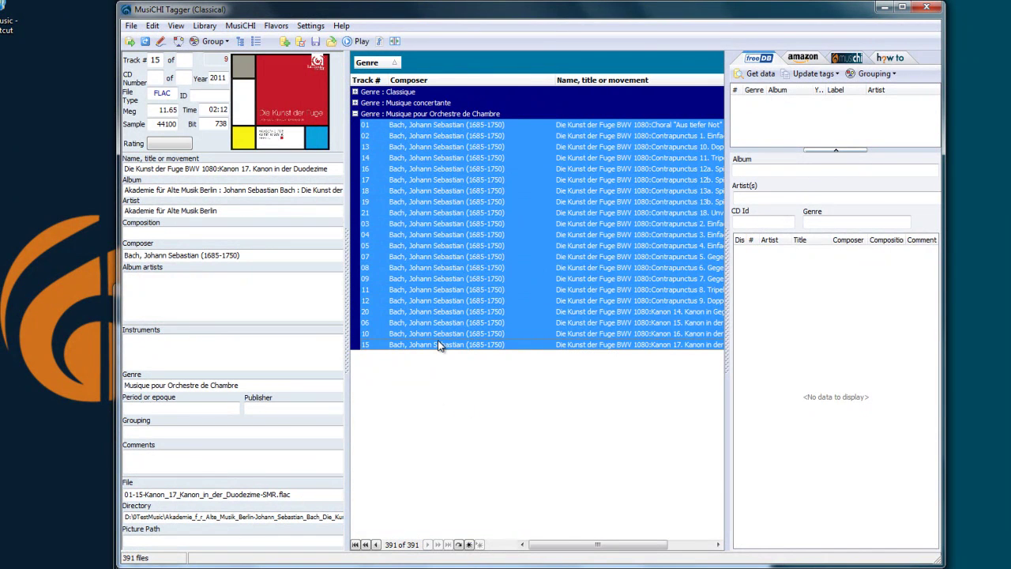
pyautogui.doubleClick(440, 345)
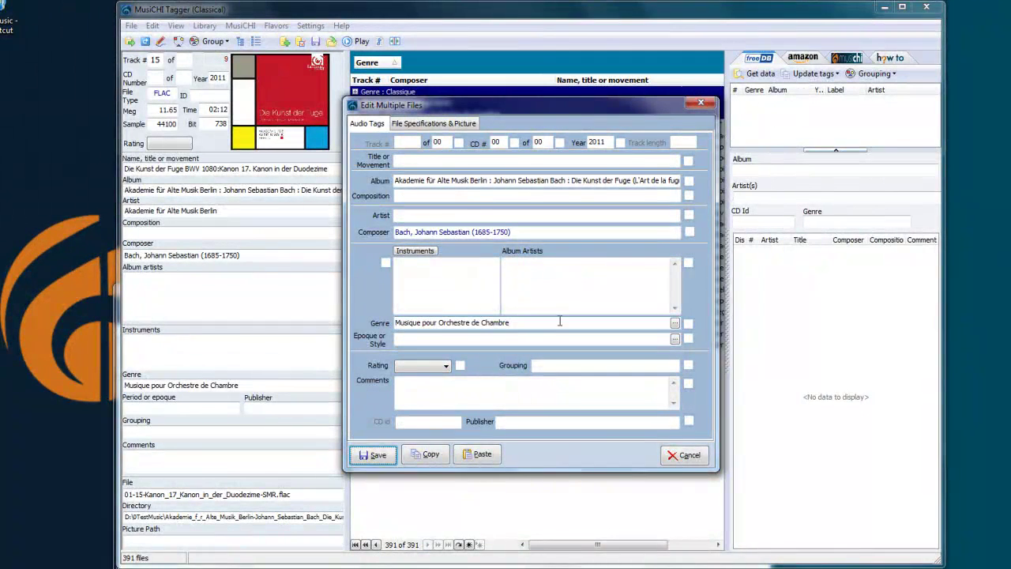
pyautogui.click(675, 322)
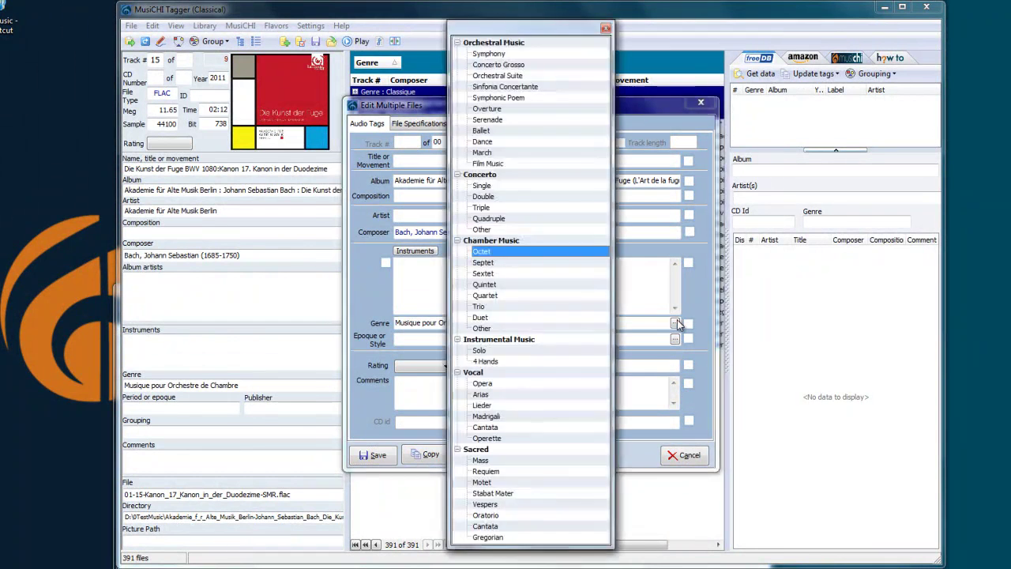
pyautogui.click(502, 251)
pyautogui.click(377, 455)
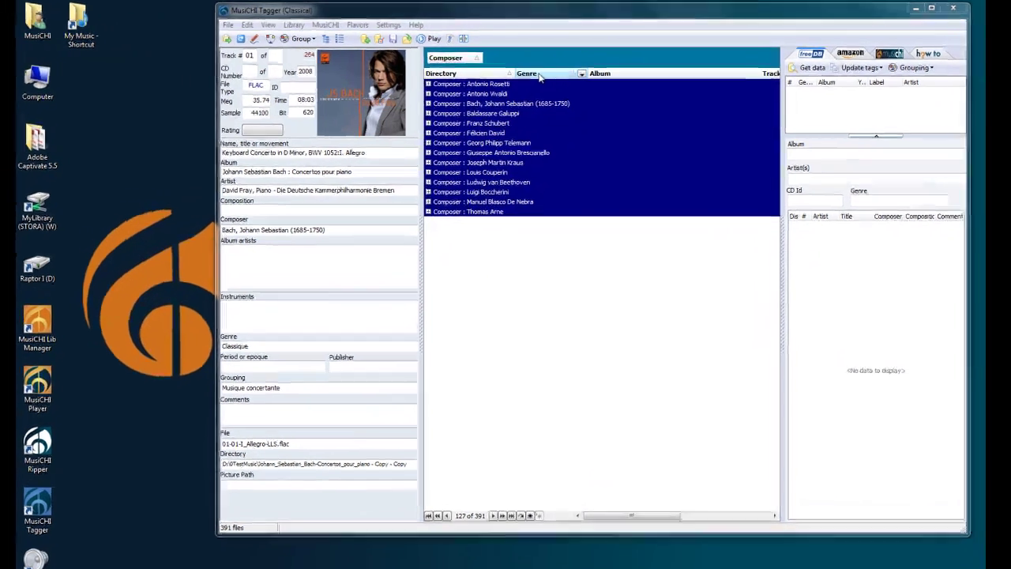
# Step: Add Genre as a grouping level under Composer, and reorder the grid grouping to Genre > Composer
pyautogui.moveTo(540, 75); pyautogui.dragTo(514, 61)
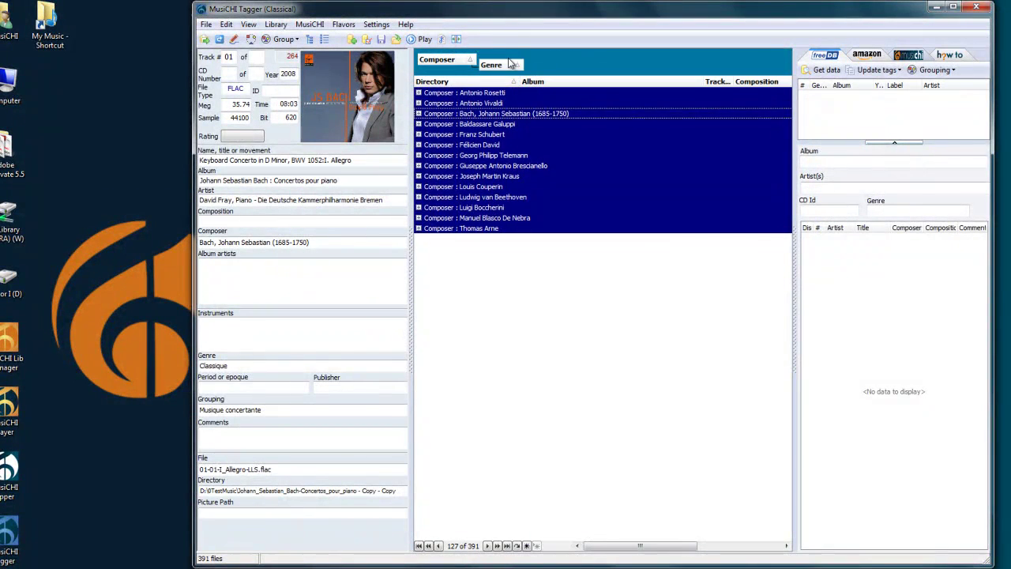
pyautogui.click(419, 113)
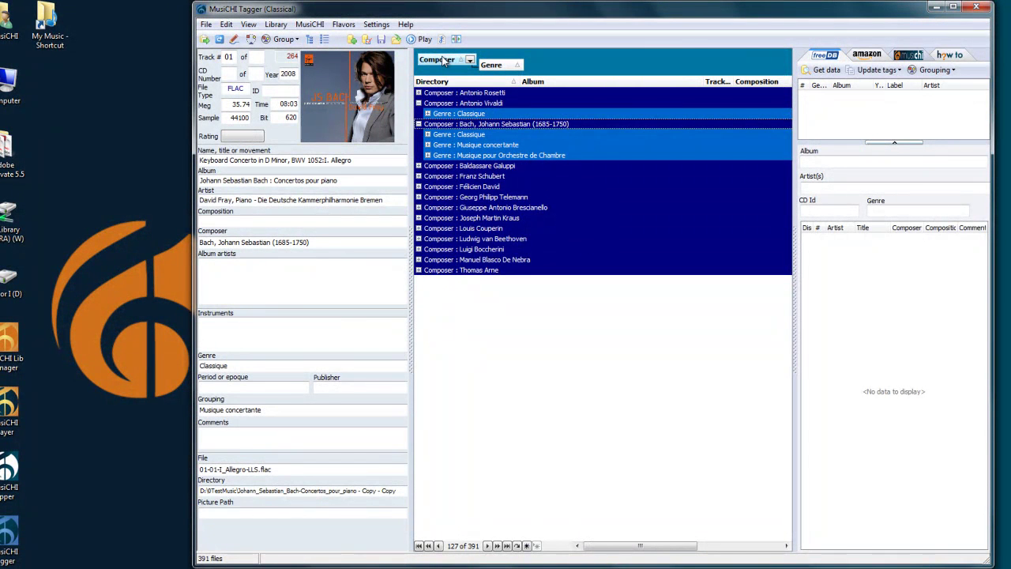
pyautogui.moveTo(458, 63); pyautogui.dragTo(553, 68)
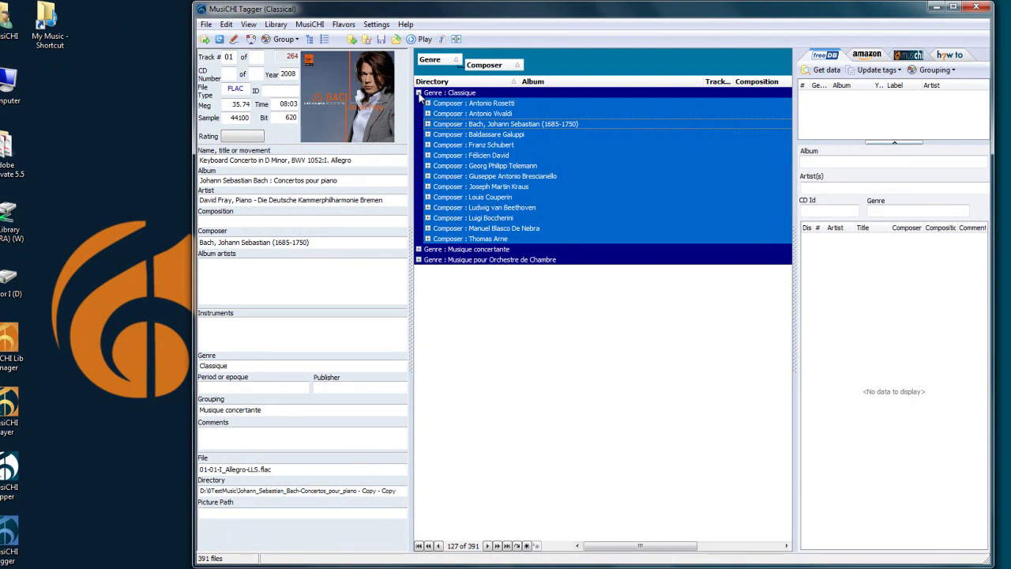
pyautogui.moveTo(440, 62); pyautogui.dragTo(466, 87)
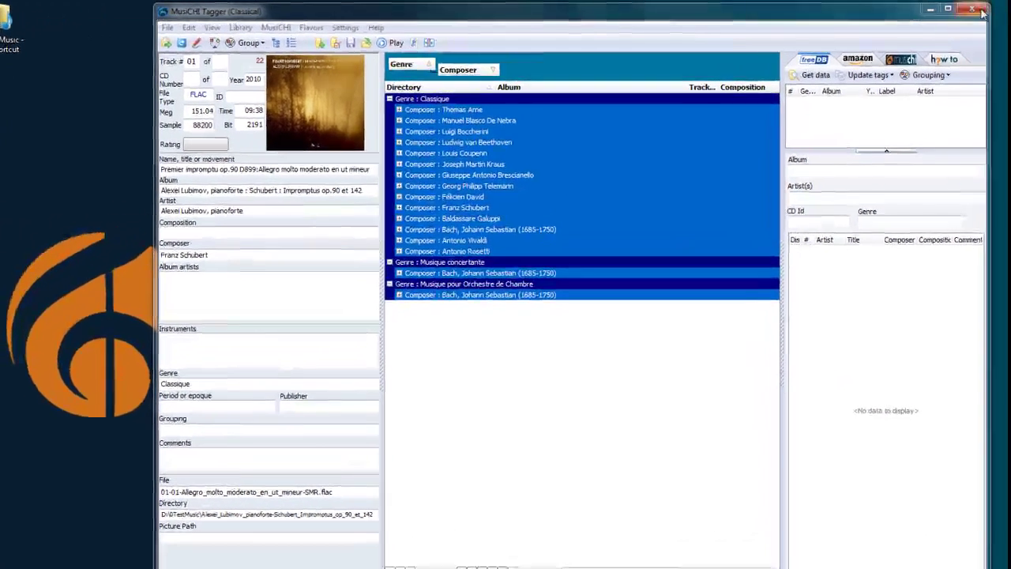
# Step: Restart the Tagger and expand the Musique pour Orchestre de Chambre, Musique concertante and Classique genre groups to check the grouping
pyautogui.hotkey('alt', 'F4')
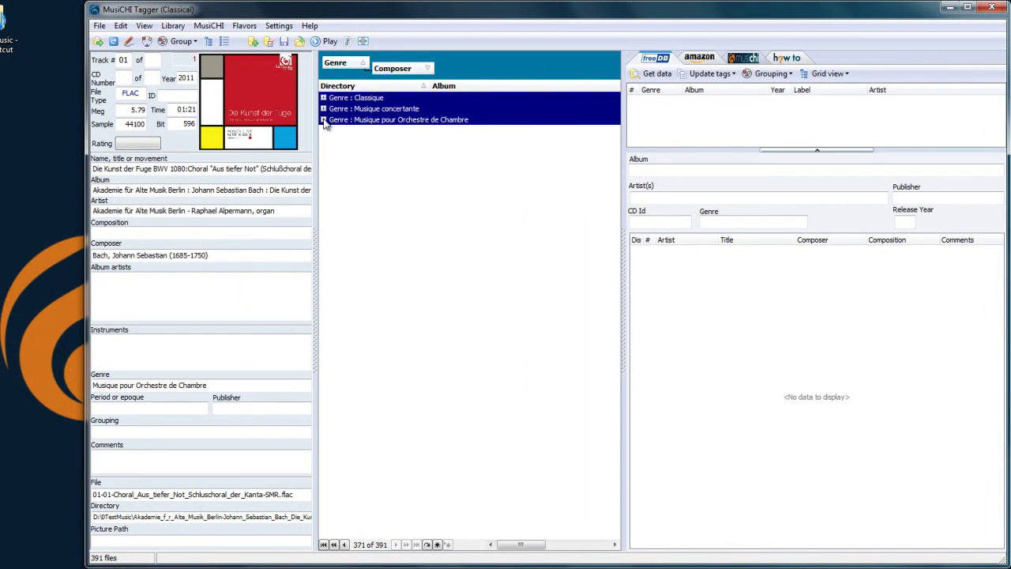
pyautogui.click(323, 119)
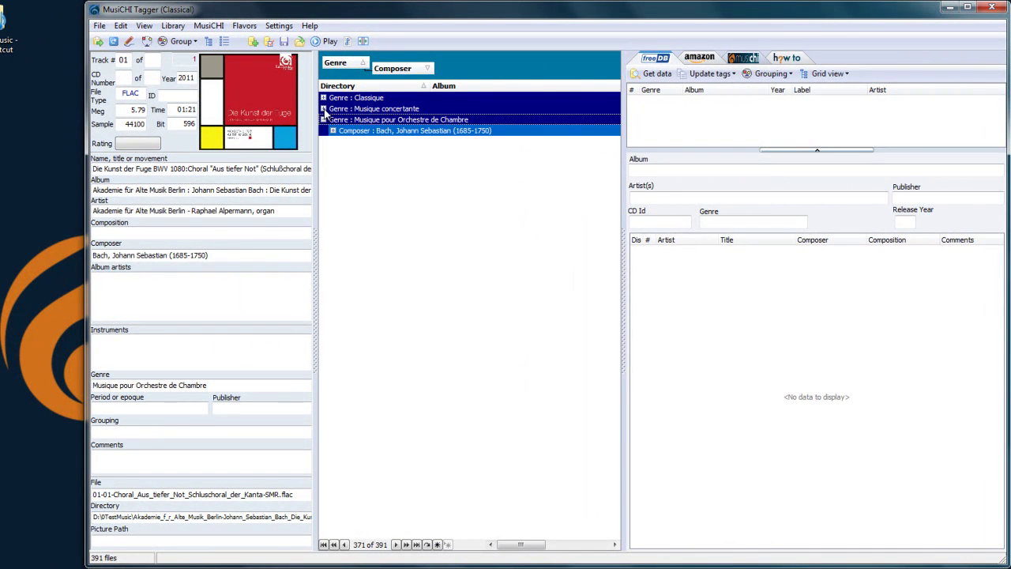
pyautogui.click(323, 109)
pyautogui.click(323, 98)
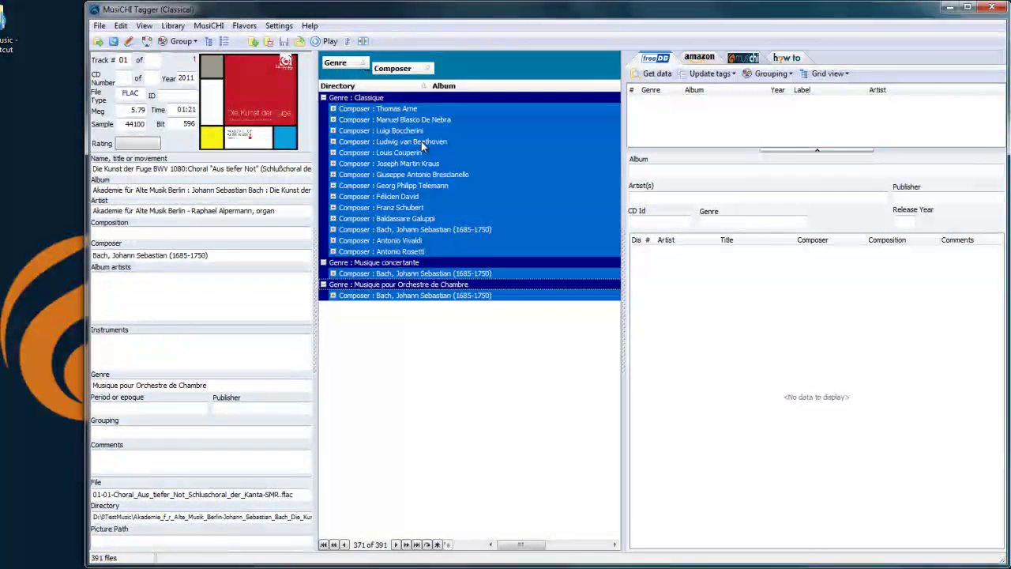